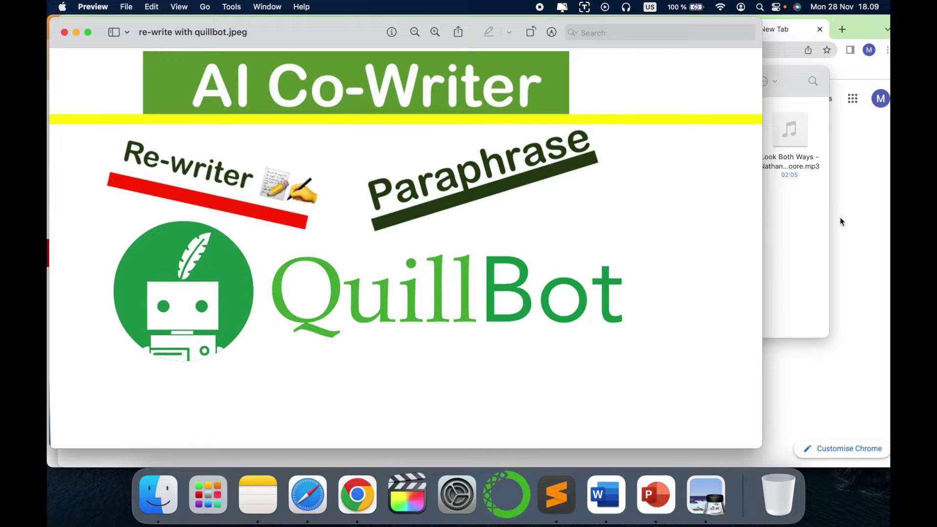
# Search Google for 'quillbot' in Chrome and open QuillBot's Paraphraser site.
pyautogui.click(840, 221)
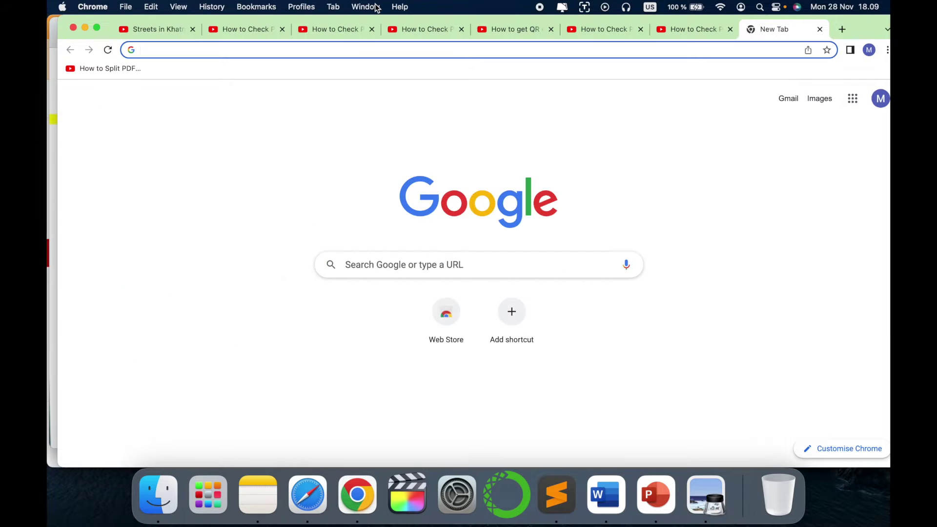
pyautogui.write('qui')
pyautogui.press('Return')
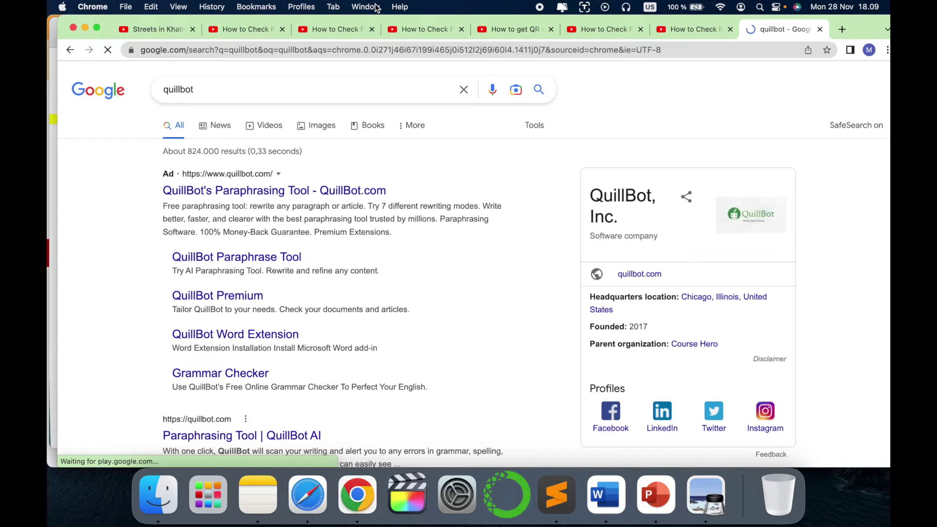
pyautogui.click(254, 193)
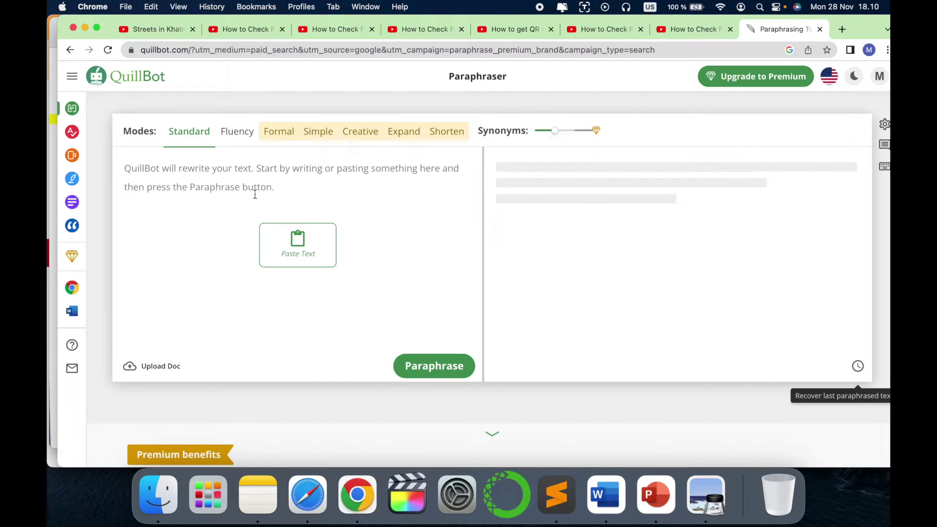
# Switch from the Paraphraser to the Co-Writer tool from the left sidebar.
pyautogui.moveTo(71, 108)
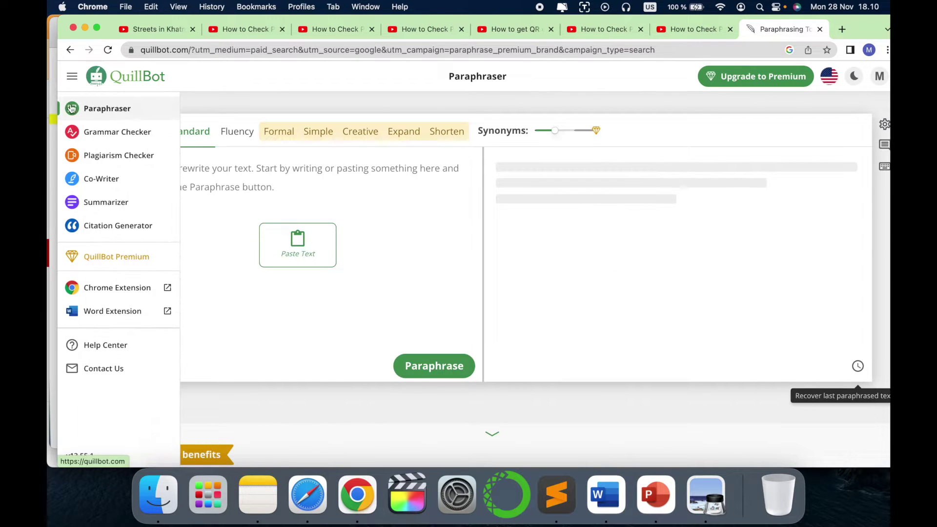
pyautogui.click(102, 179)
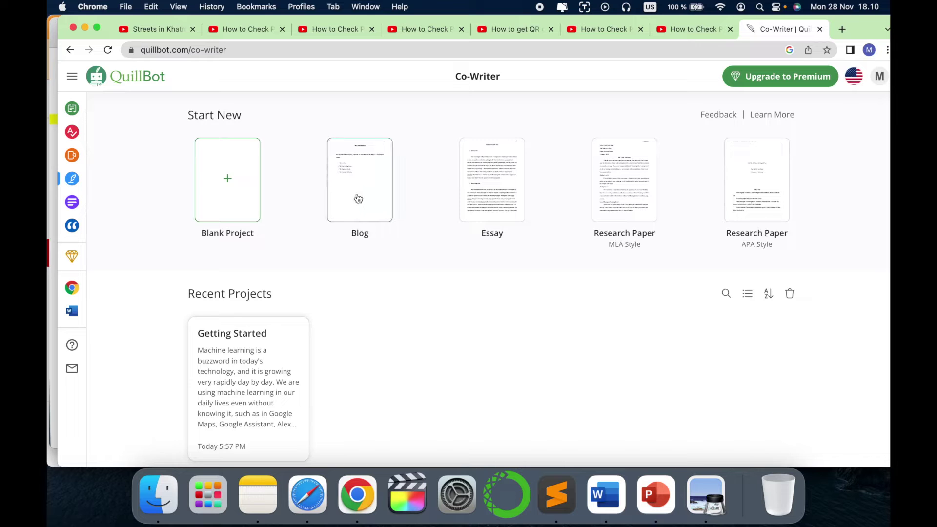
# Start a new Co-Writer project from the Essay template.
pyautogui.click(508, 171)
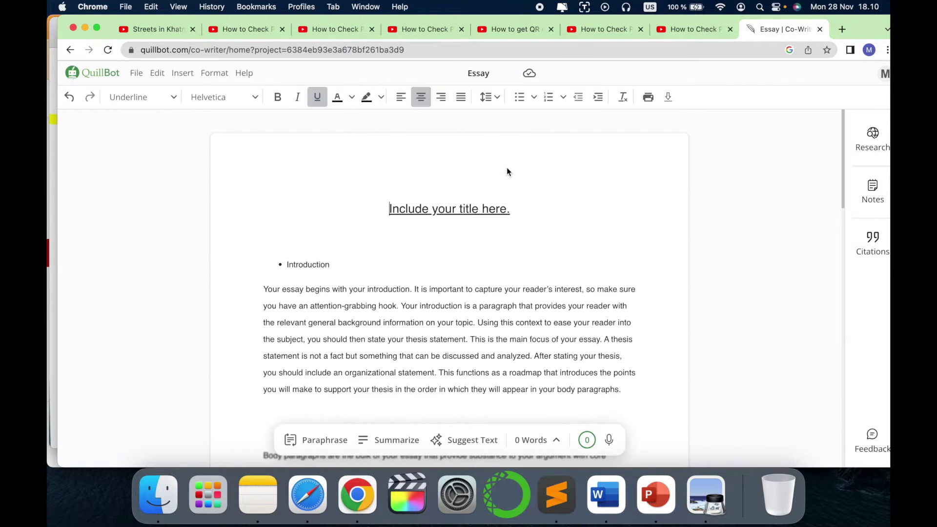
pyautogui.scroll(-2, 476, 280)
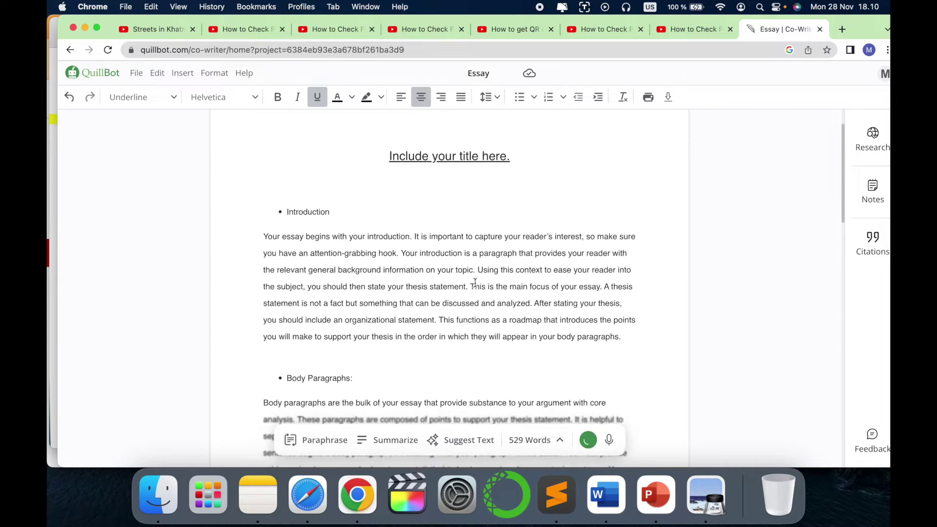
pyautogui.scroll(-5, 475, 283)
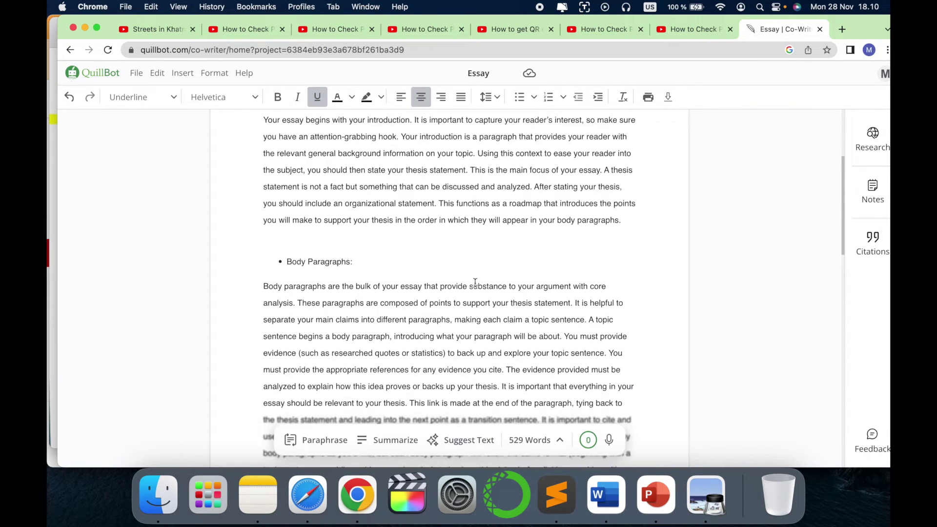
pyautogui.scroll(-2, 474, 283)
pyautogui.scroll(8, 475, 283)
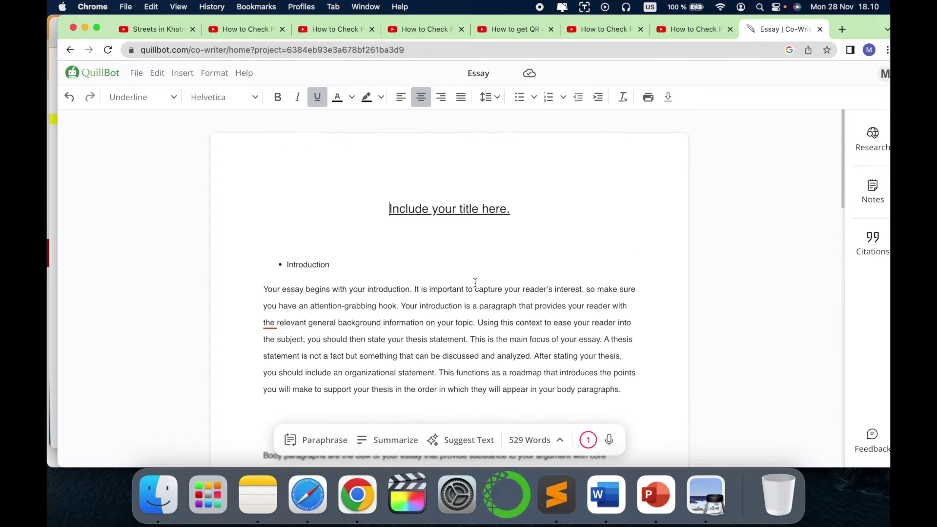
# Replace the placeholder title with 'Machine learning applications'.
pyautogui.click(507, 206)
pyautogui.press('BackSpace')
pyautogui.press('BackSpace')
pyautogui.press('BackSpace')
pyautogui.press('BackSpace')
pyautogui.press('BackSpace')
pyautogui.press('BackSpace')
pyautogui.press('BackSpace')
pyautogui.press('BackSpace')
pyautogui.press('BackSpace')
pyautogui.press('BackSpace')
pyautogui.press('BackSpace')
pyautogui.press('BackSpace')
pyautogui.press('BackSpace')
pyautogui.press('BackSpace')
pyautogui.press('BackSpace')
pyautogui.press('BackSpace')
pyautogui.press('BackSpace')
pyautogui.press('BackSpace')
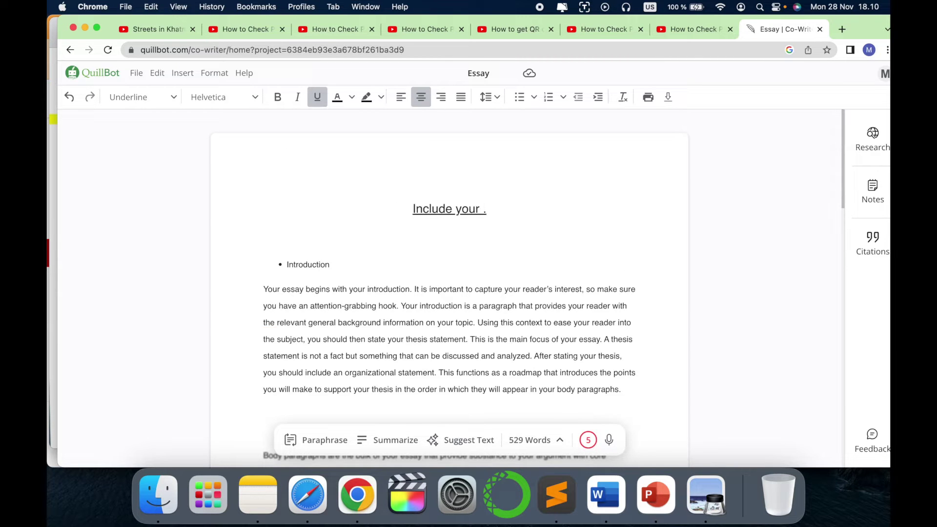
pyautogui.press('BackSpace')
pyautogui.press('BackSpace')
pyautogui.press('BackSpace')
pyautogui.press('BackSpace')
pyautogui.press('BackSpace')
pyautogui.write('Mach')
pyautogui.write('ine learning ')
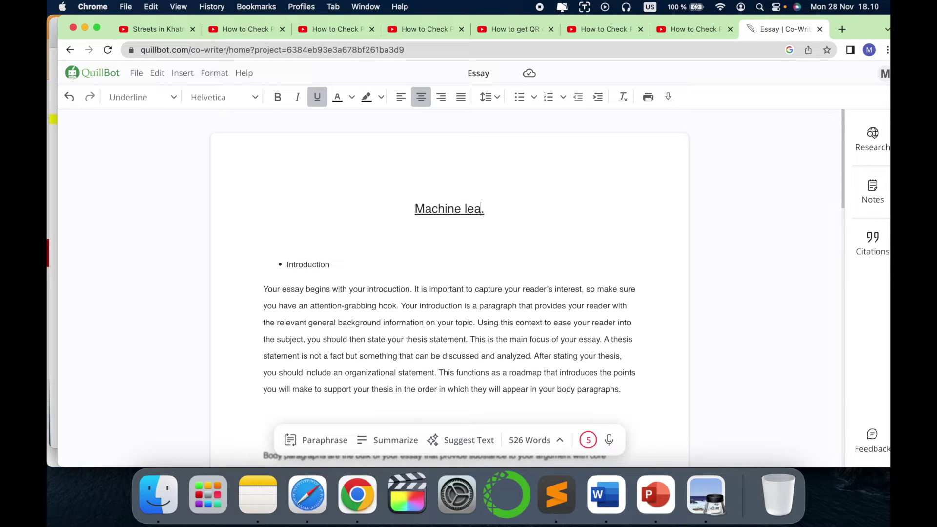
pyautogui.write('application')
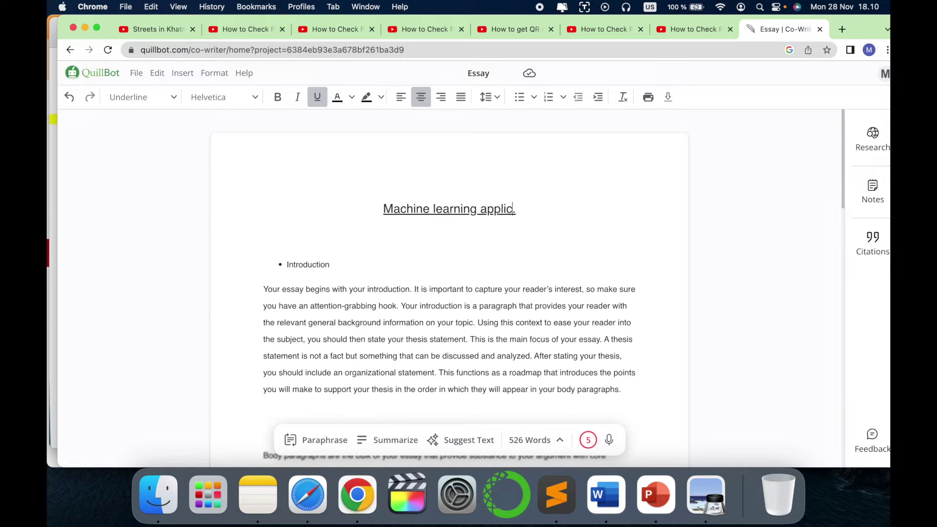
pyautogui.write('s')
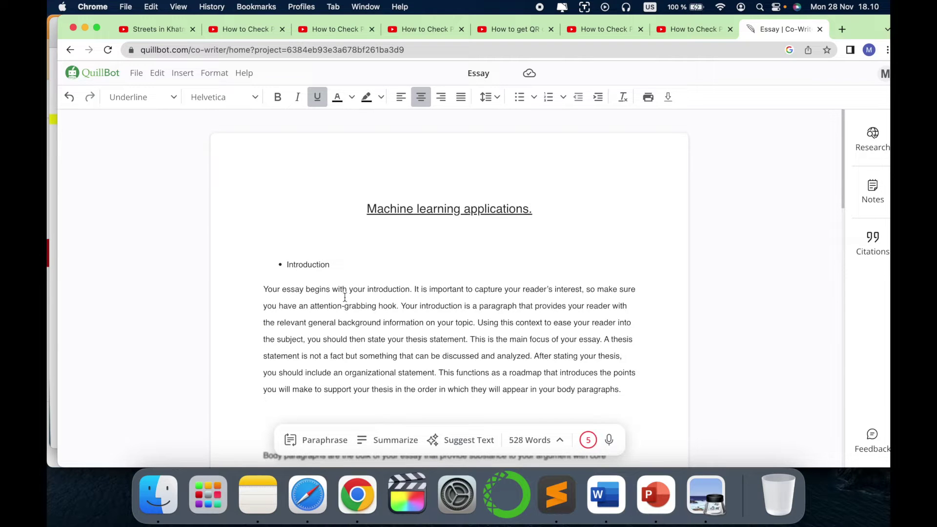
pyautogui.click(325, 279)
# Select the Introduction paragraph and run a Research web search for 'machine learning applications'.
pyautogui.scroll(-2, 342, 303)
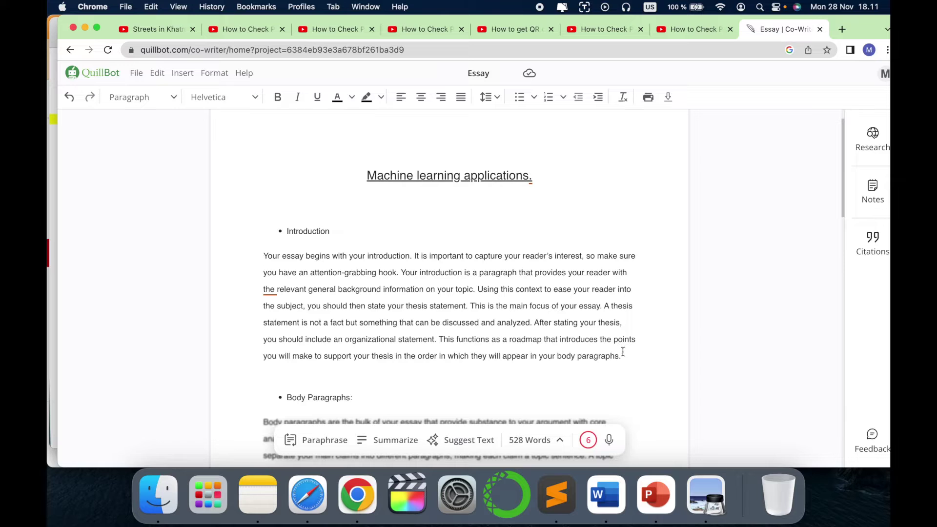
pyautogui.moveTo(622, 355); pyautogui.dragTo(198, 254)
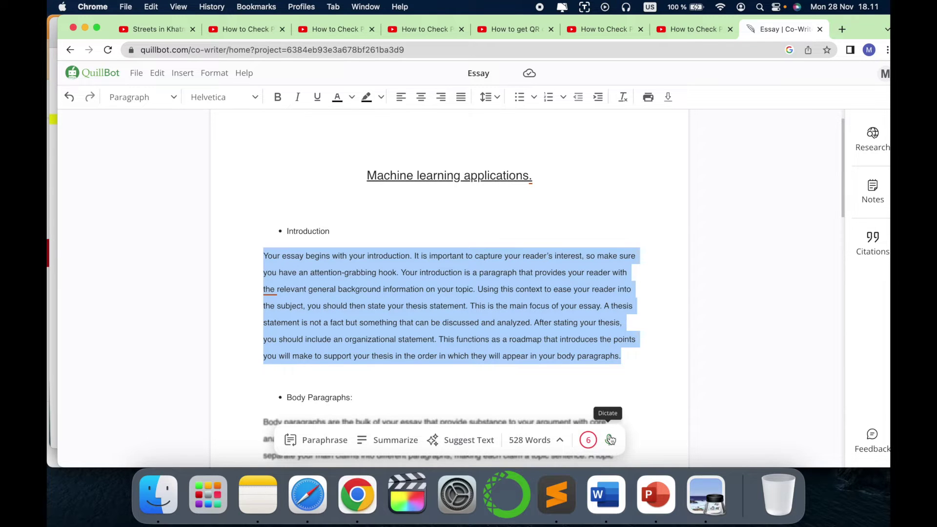
pyautogui.click(874, 137)
pyautogui.click(684, 256)
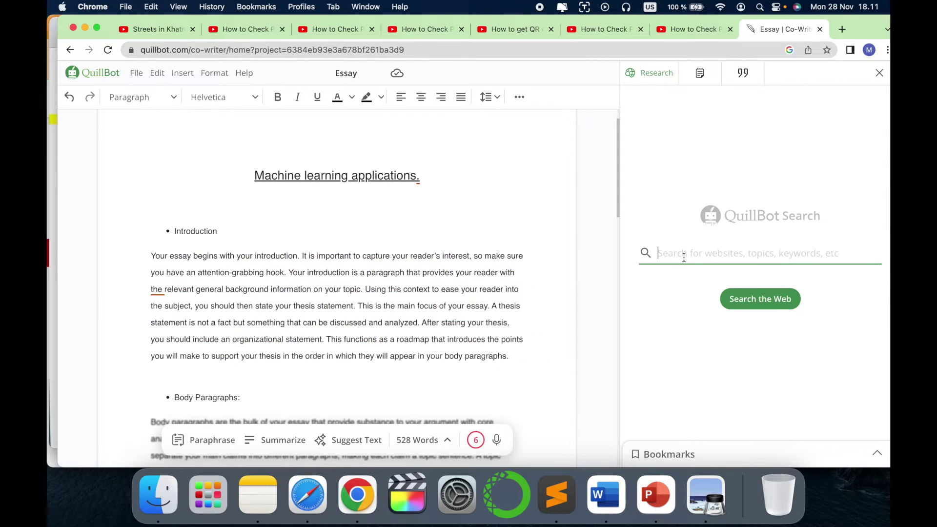
pyautogui.write('machine')
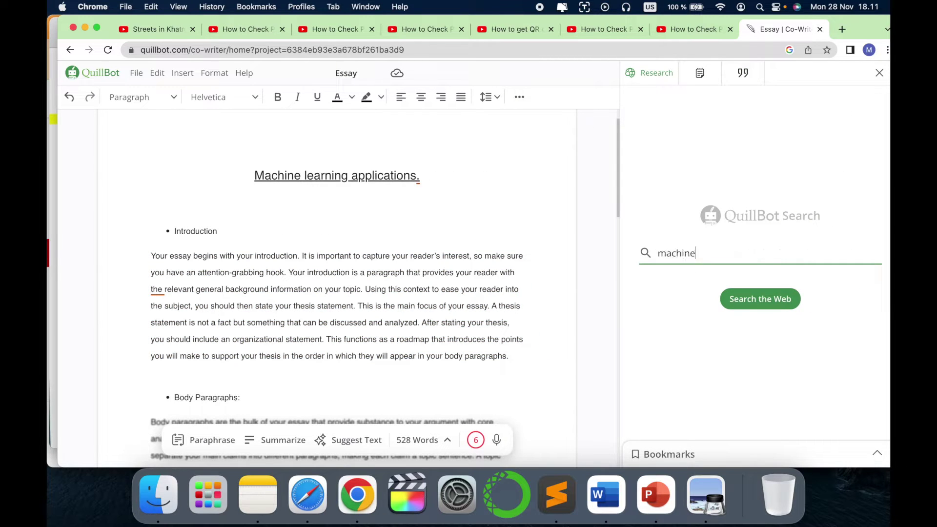
pyautogui.write(' learning applications')
pyautogui.click(781, 296)
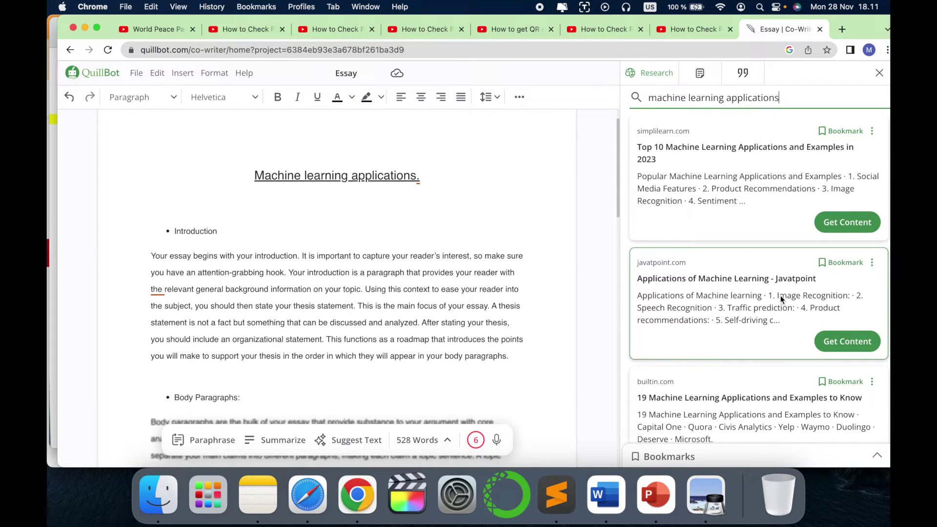
pyautogui.scroll(-3, 780, 296)
pyautogui.scroll(-2, 781, 295)
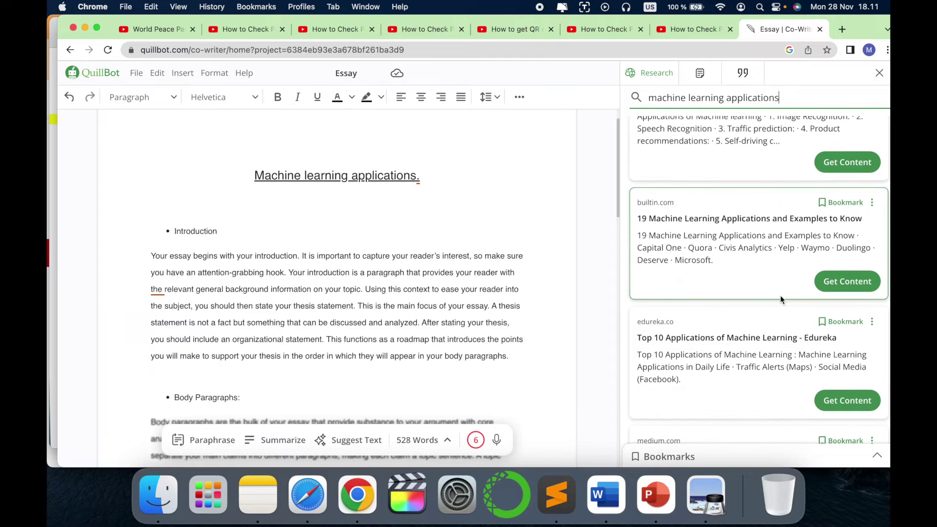
# Copy the medium.com article's opening AI and machine learning paragraph into the essay body.
pyautogui.click(768, 318)
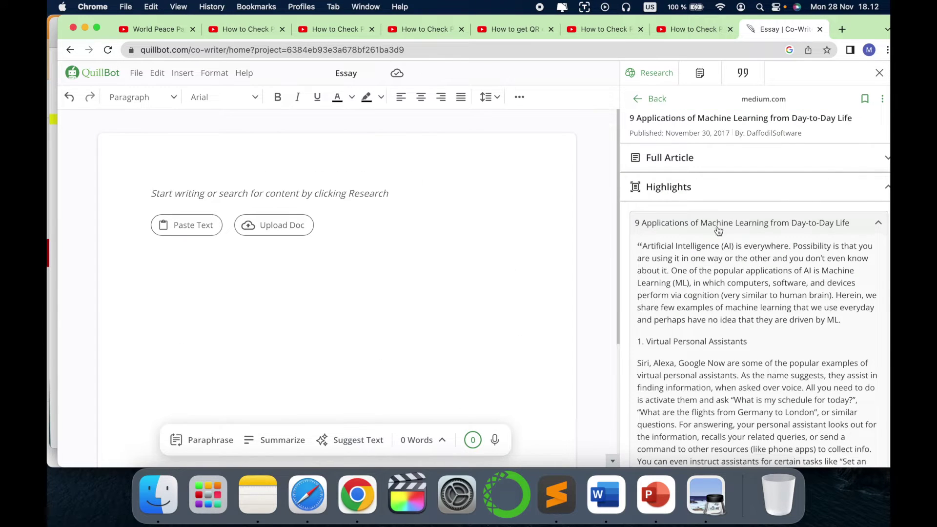
pyautogui.scroll(-1, 734, 298)
pyautogui.scroll(1, 734, 298)
pyautogui.click(643, 247)
pyautogui.moveTo(643, 247); pyautogui.dragTo(879, 324)
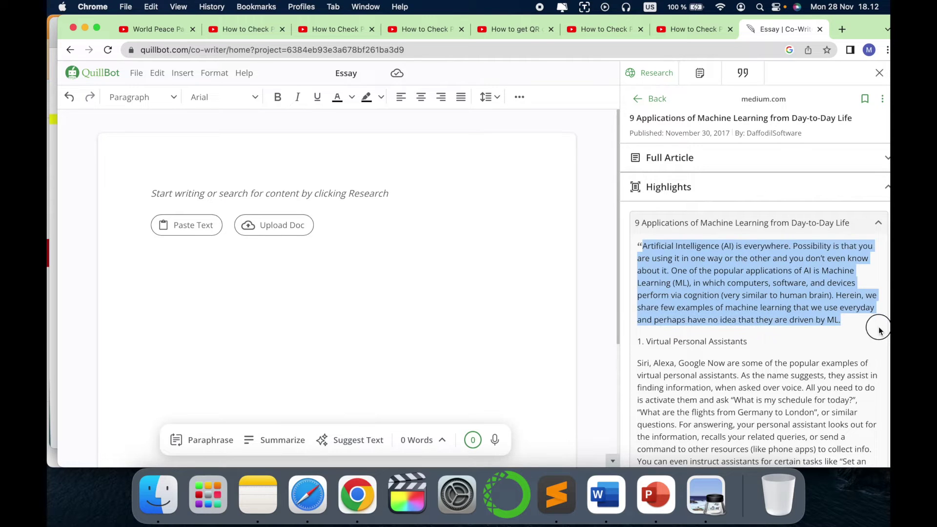
pyautogui.click(194, 224)
pyautogui.click(299, 67)
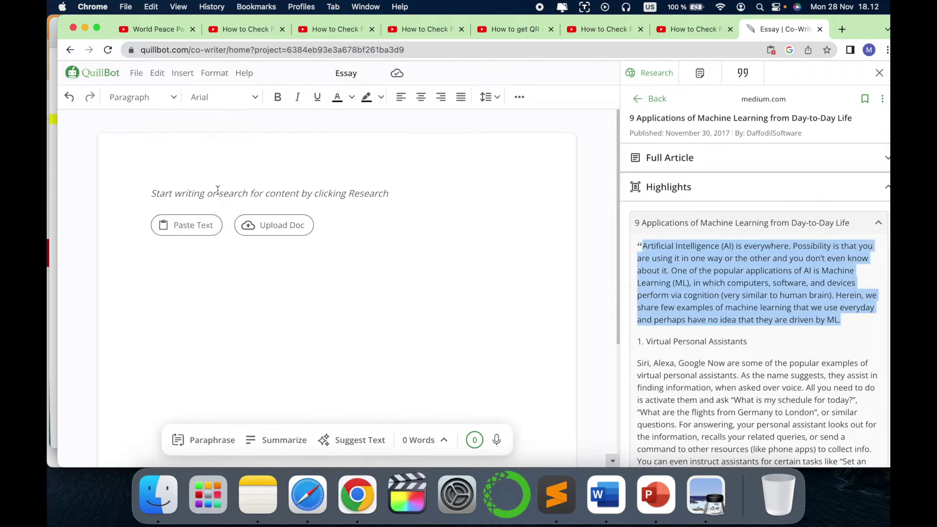
pyautogui.click(218, 191)
pyautogui.write('Artificial Intelligence (AI) is everywhere. Possibility is that you are using it in one way or the other and you don’t even know about it. One of the popular applications of AI is Machine Learning (ML), in which computers, software, and devices perform via cognition (very similar to human brain). Herein, we share few examples of machine learning that we use everyday and perhaps have no idea that they are driven by ML.')
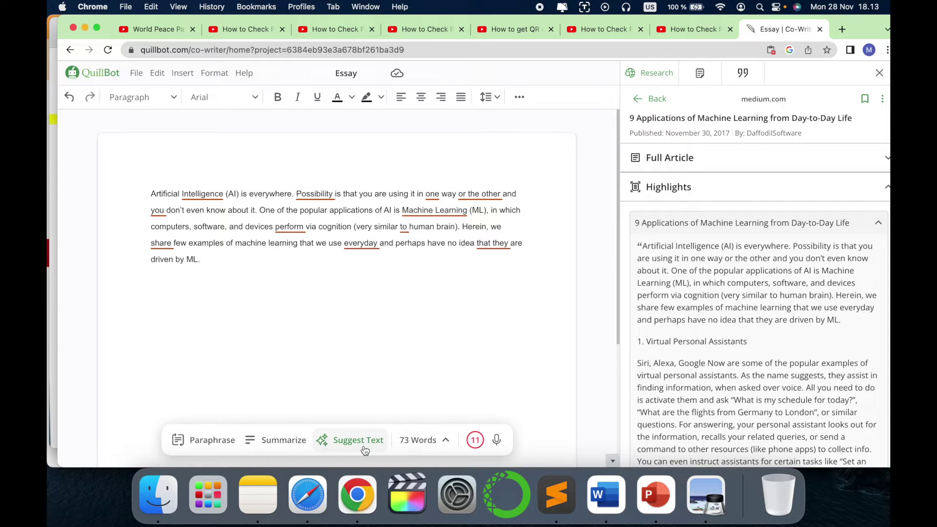
# Paraphrase the pasted paragraph and replace the original with the paraphrased output.
pyautogui.click(205, 441)
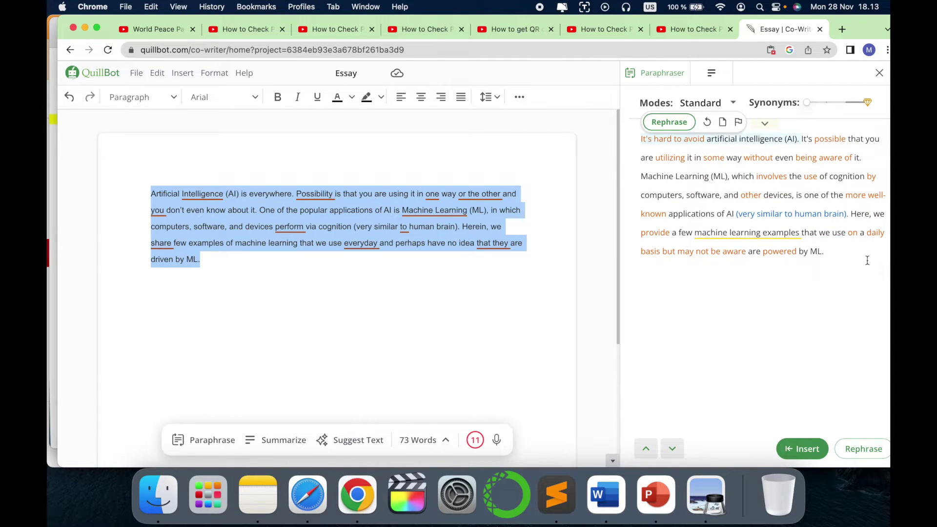
pyautogui.moveTo(847, 253); pyautogui.dragTo(627, 138)
pyautogui.press('super+c')
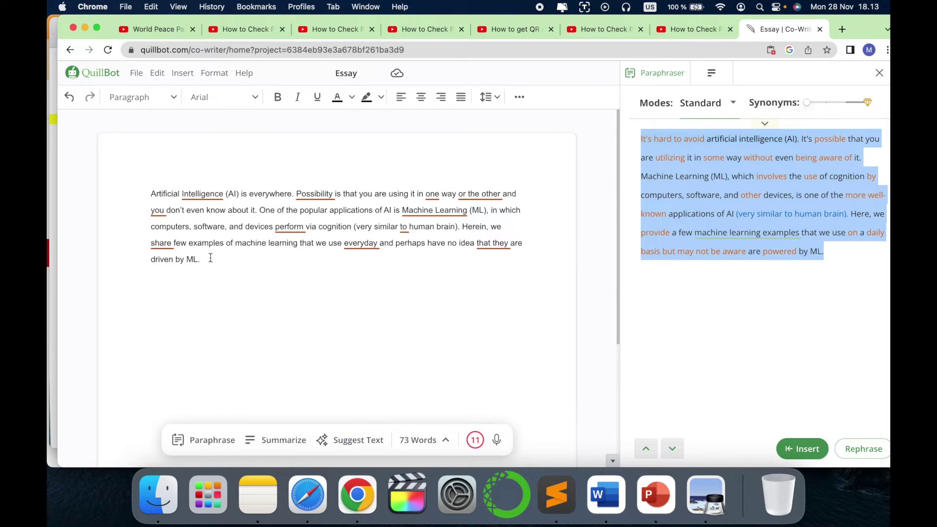
pyautogui.moveTo(210, 259); pyautogui.dragTo(125, 191)
pyautogui.press('super+v')
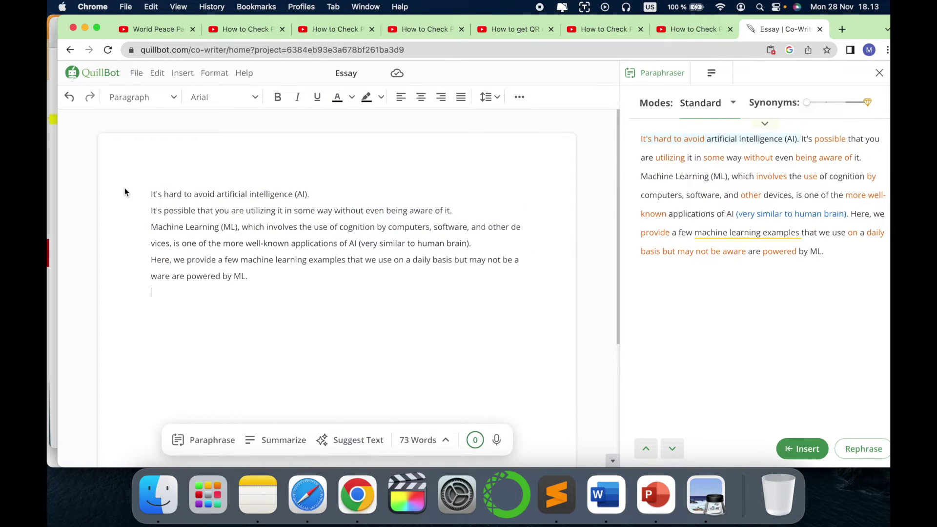
# Rejoin and re-split the intro's first two sentences onto separate lines.
pyautogui.click(182, 211)
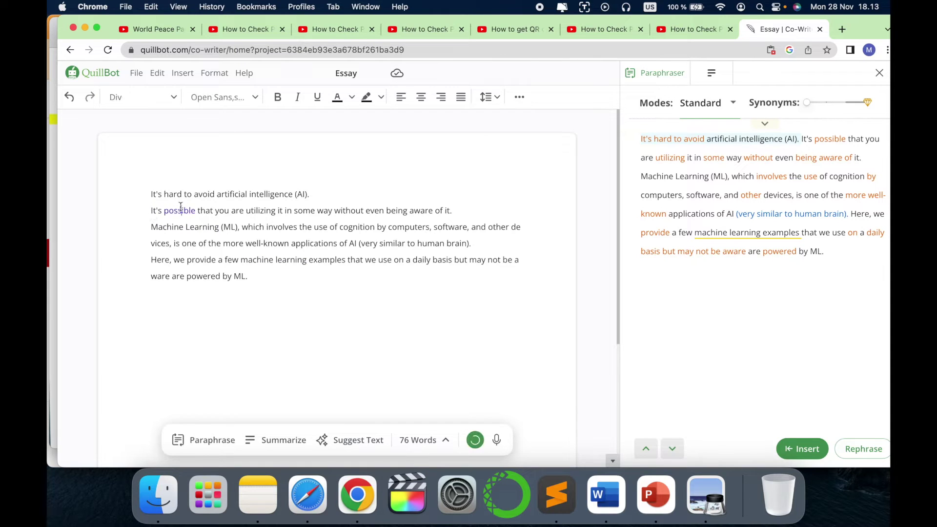
pyautogui.click(152, 211)
pyautogui.press('BackSpace')
pyautogui.press('Return')
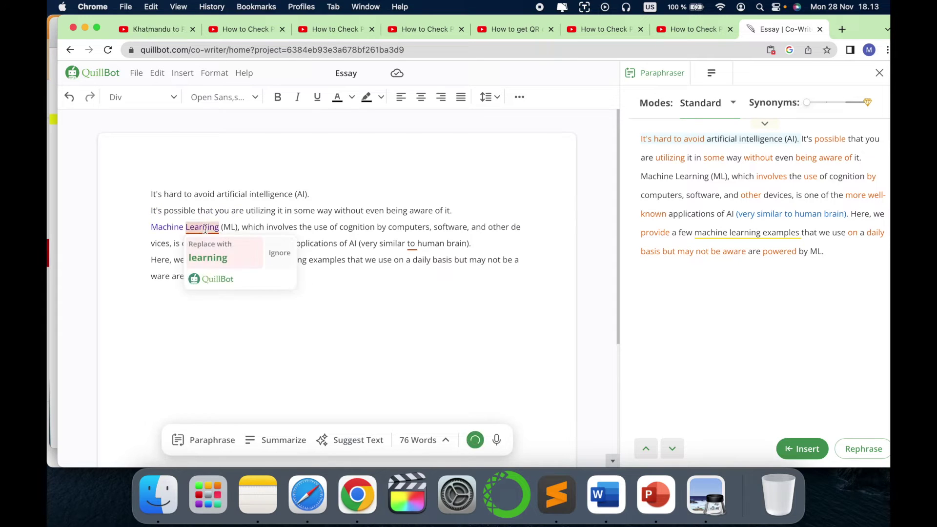
# Accept the grammar fix 'to the human brain' and request text to continue the intro.
pyautogui.click(210, 243)
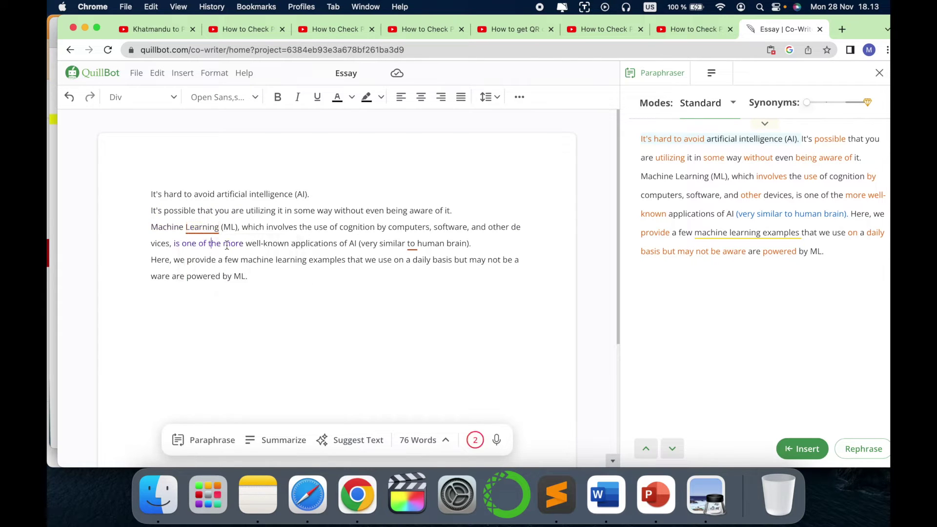
pyautogui.click(413, 243)
pyautogui.click(424, 273)
pyautogui.click(256, 280)
pyautogui.click(369, 440)
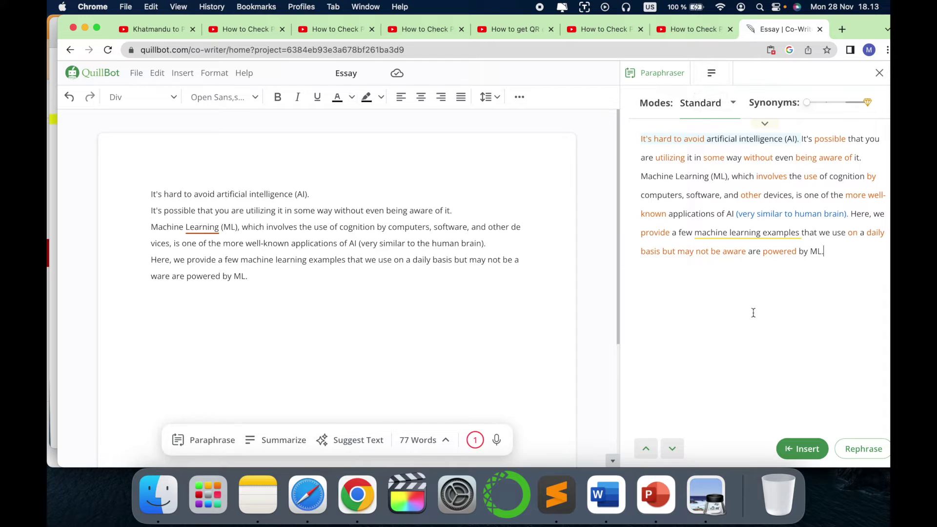
# Close the Paraphraser and bring up the Research results on machine learning.
pyautogui.click(879, 73)
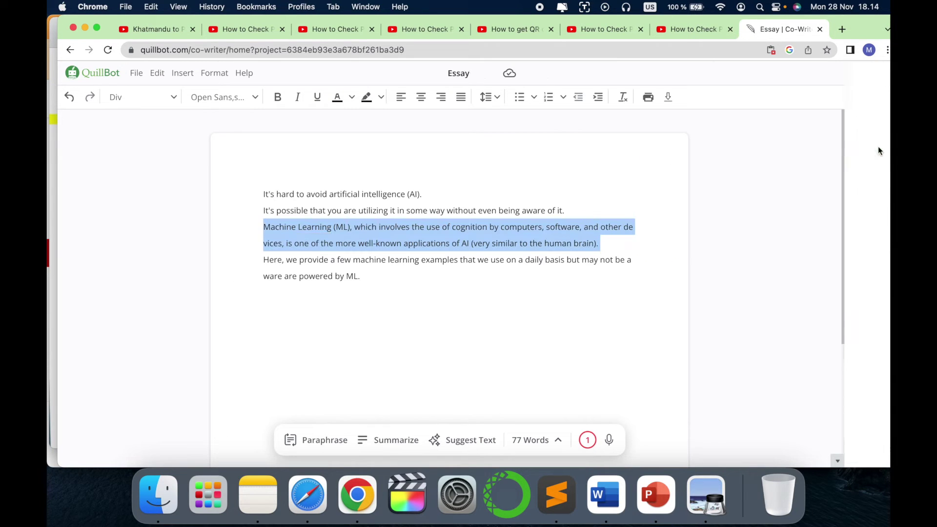
pyautogui.click(877, 146)
pyautogui.scroll(-1, 768, 317)
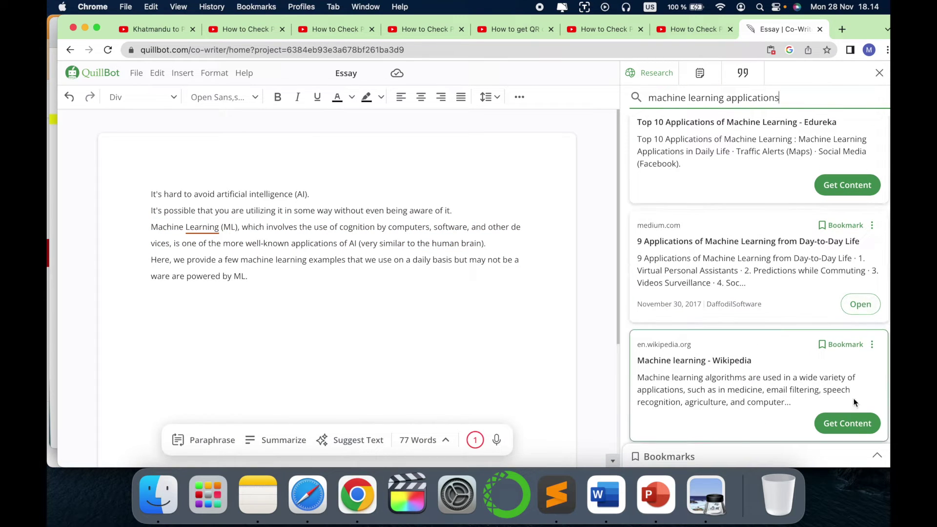
pyautogui.scroll(2, 763, 148)
# Load the full Edureka article and select its Traffic Alerts (Maps) passage.
pyautogui.click(835, 263)
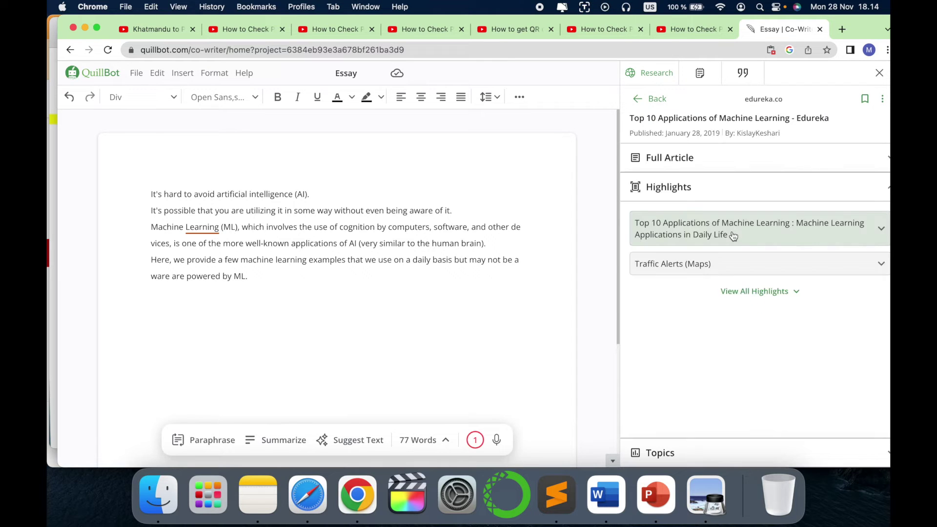
pyautogui.click(733, 236)
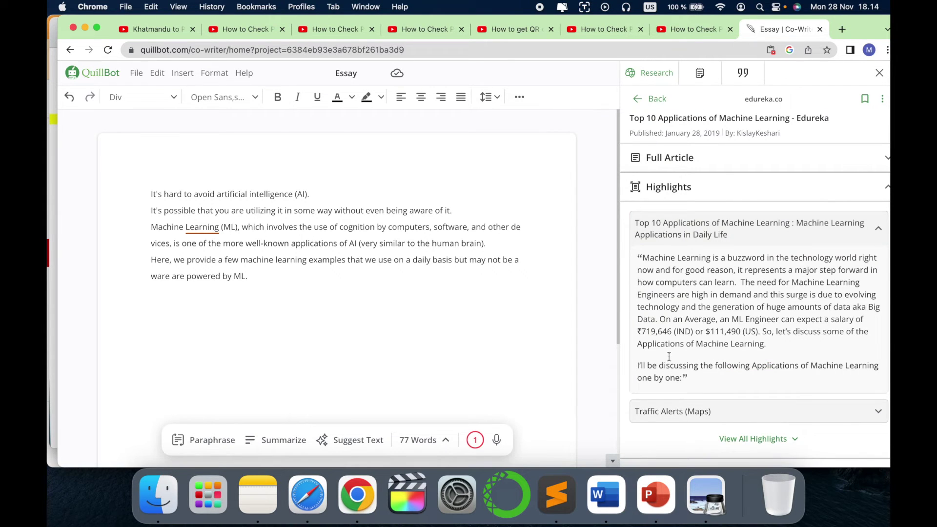
pyautogui.click(723, 178)
pyautogui.click(723, 178)
pyautogui.click(742, 155)
pyautogui.scroll(-3, 678, 275)
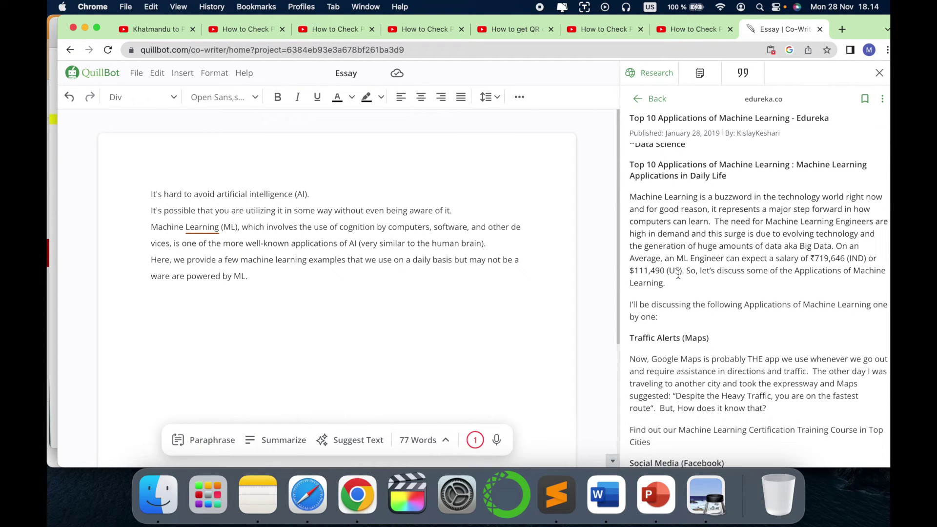
pyautogui.scroll(-2, 678, 274)
pyautogui.moveTo(629, 280); pyautogui.dragTo(730, 414)
pyautogui.press('super+c')
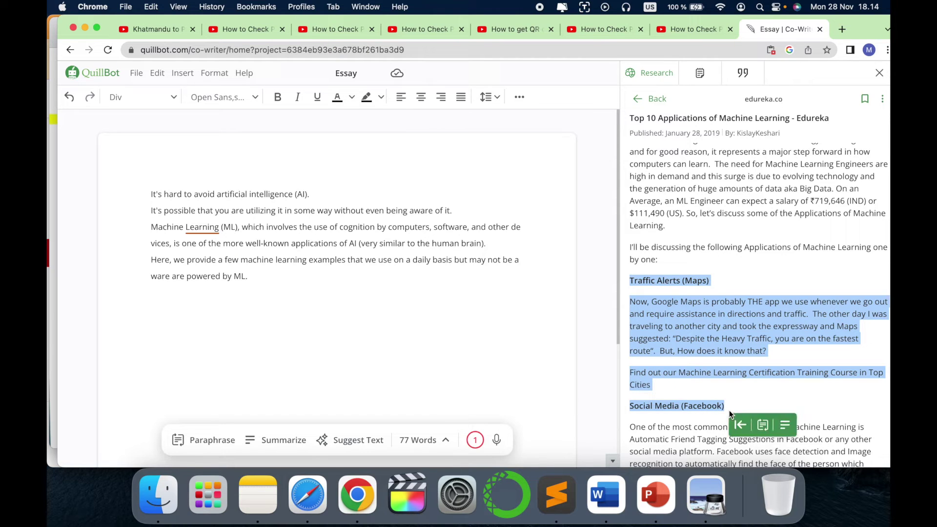
# Paste the Traffic Alerts passage below the intro and paraphrase it.
pyautogui.click(265, 277)
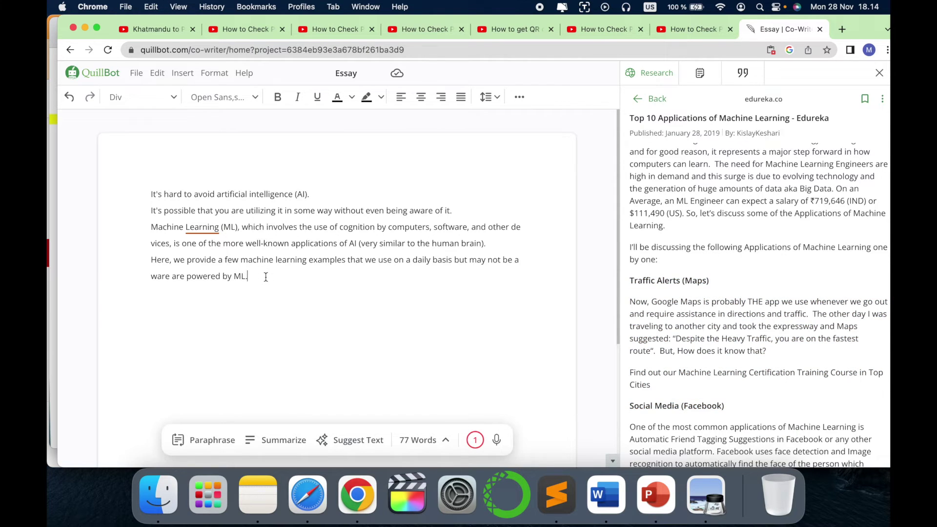
pyautogui.press('super+v')
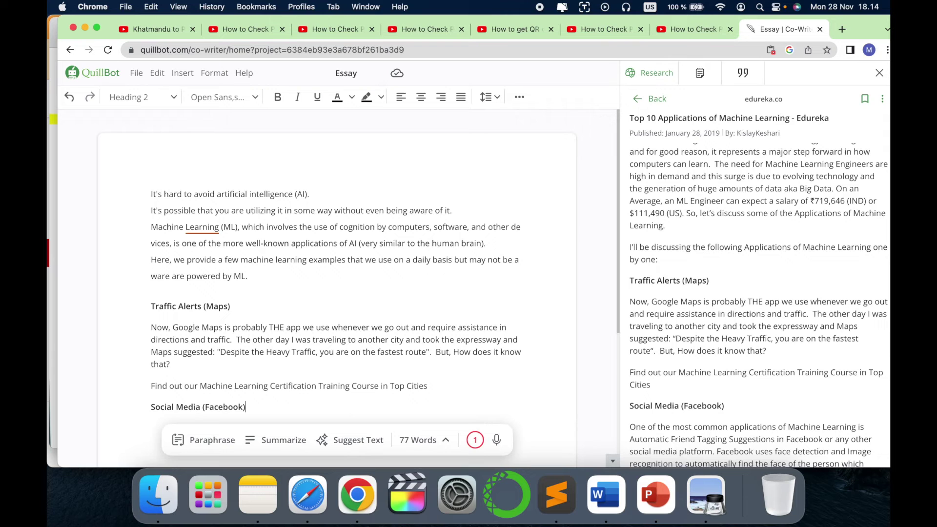
pyautogui.scroll(-2, 206, 320)
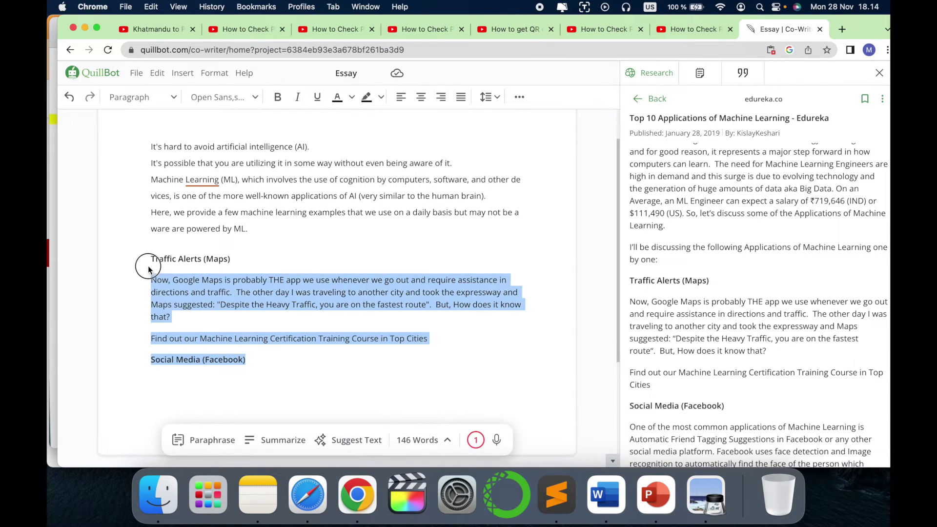
pyautogui.moveTo(149, 269); pyautogui.dragTo(147, 259)
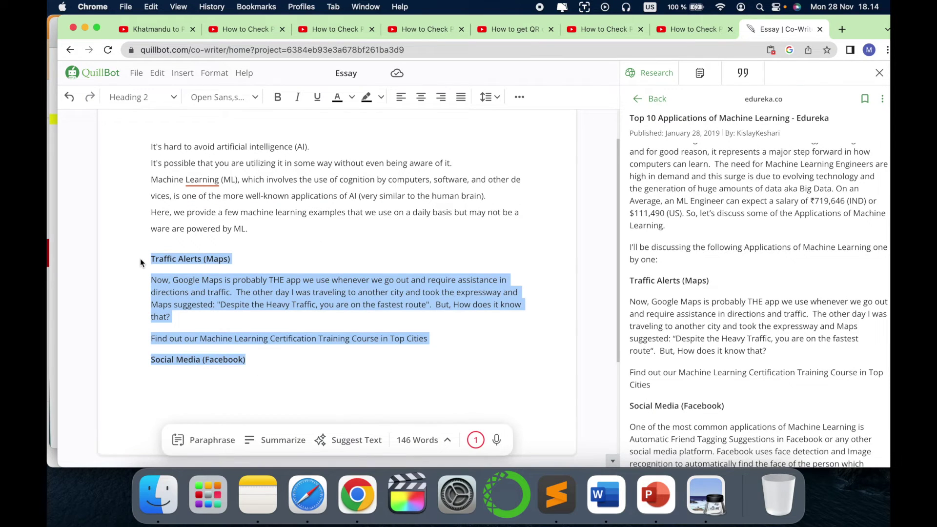
pyautogui.click(212, 441)
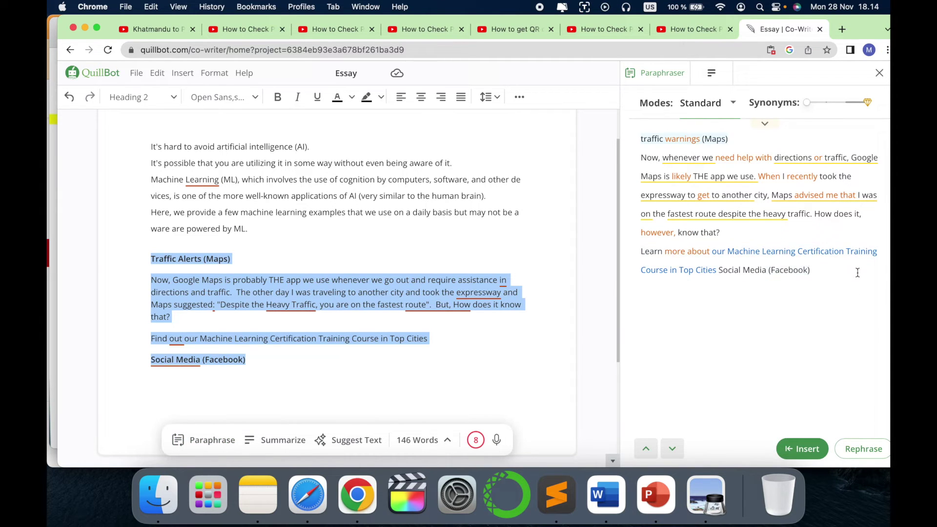
# Replace the pasted article block with the paraphrased 'traffic warnings (Maps)' text.
pyautogui.moveTo(842, 272); pyautogui.dragTo(616, 137)
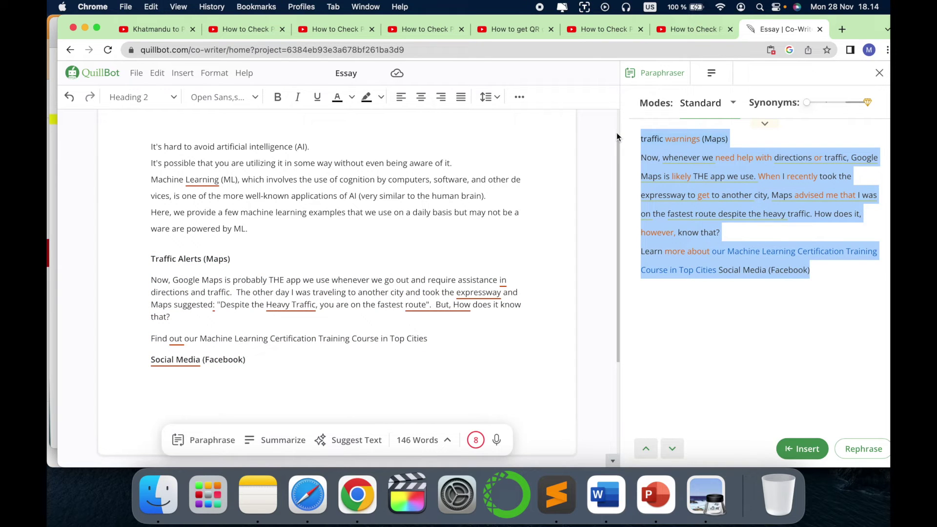
pyautogui.click(264, 361)
pyautogui.click(131, 268)
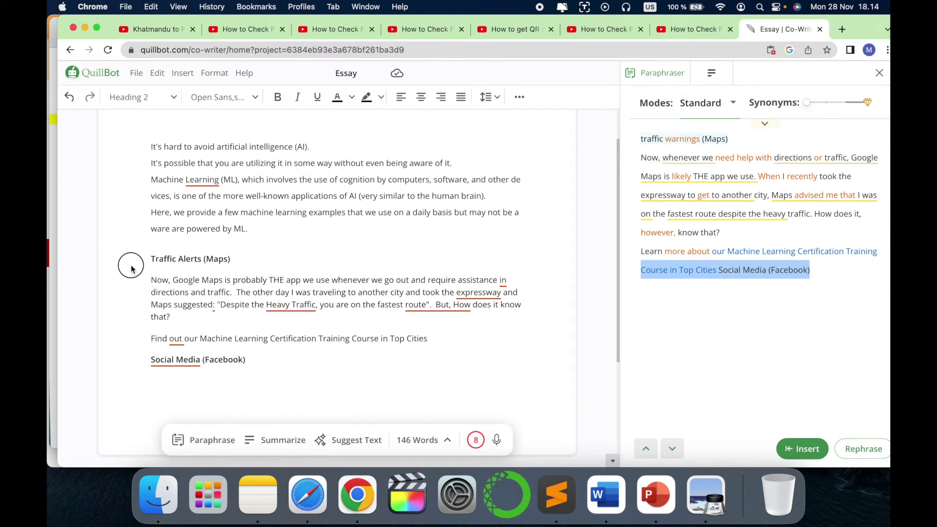
pyautogui.click(274, 359)
pyautogui.moveTo(250, 359); pyautogui.dragTo(156, 245)
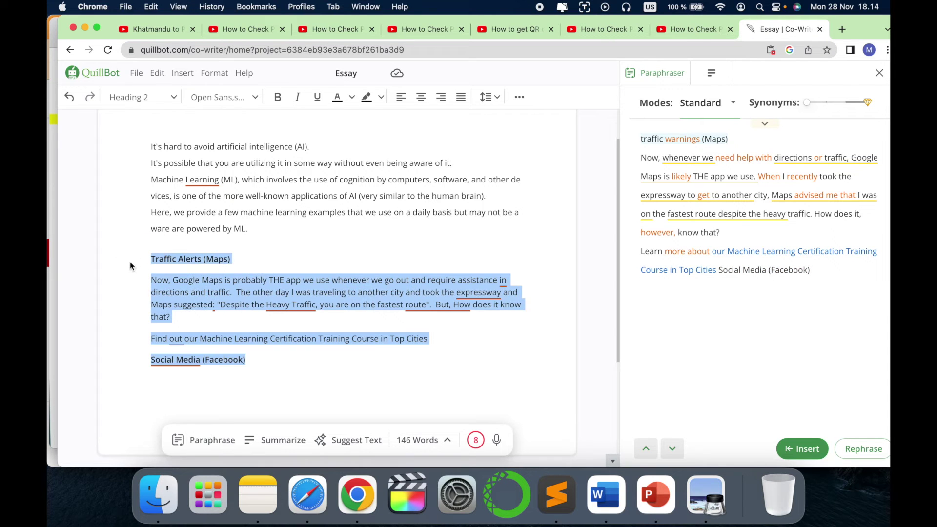
pyautogui.write('traffic warnings (Maps)  Now, whenever we need help with directions or traffic, Google Maps is likely THE app we use.  When I recently took the expressway to get to another city, Maps advised me that I was on the fastest route despite the heavy traffic.  How does it, however, know that?  Learn more about our Machine Learning Certification Training Course in Top Cities Social Media (Facebook)')
pyautogui.scroll(-2, 297, 328)
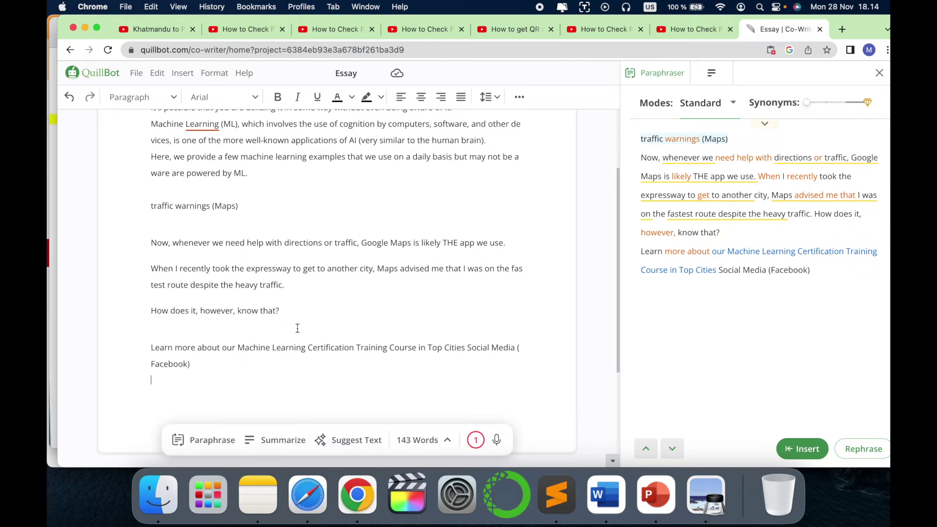
# Check the essay's word and character statistics.
pyautogui.scroll(4, 298, 328)
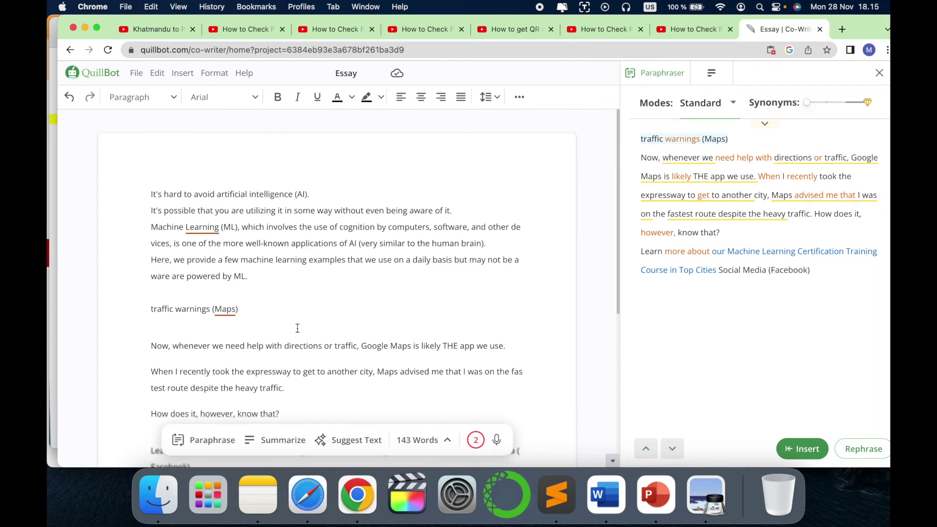
pyautogui.click(442, 439)
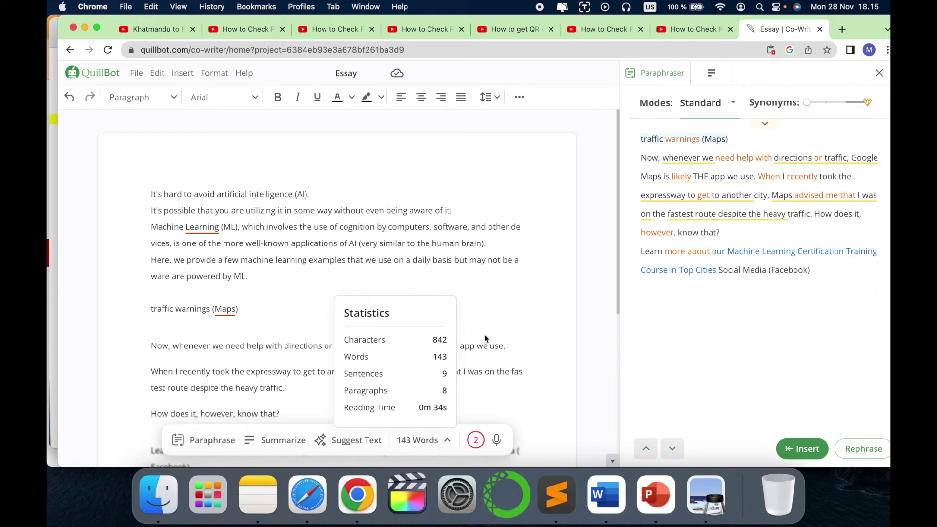
pyautogui.click(476, 440)
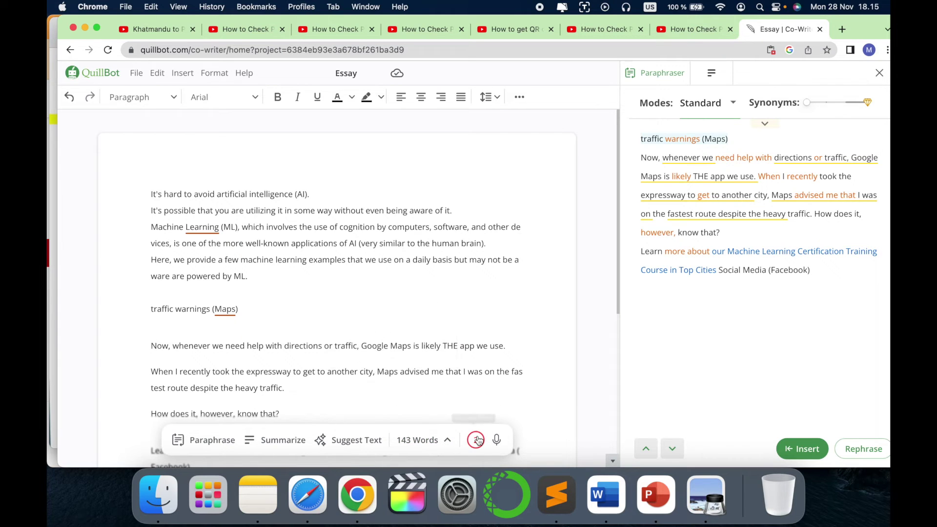
# Accept the grammar suggestions changing 'Maps' to 'maps' and 'Learning' to 'learning'.
pyautogui.click(225, 310)
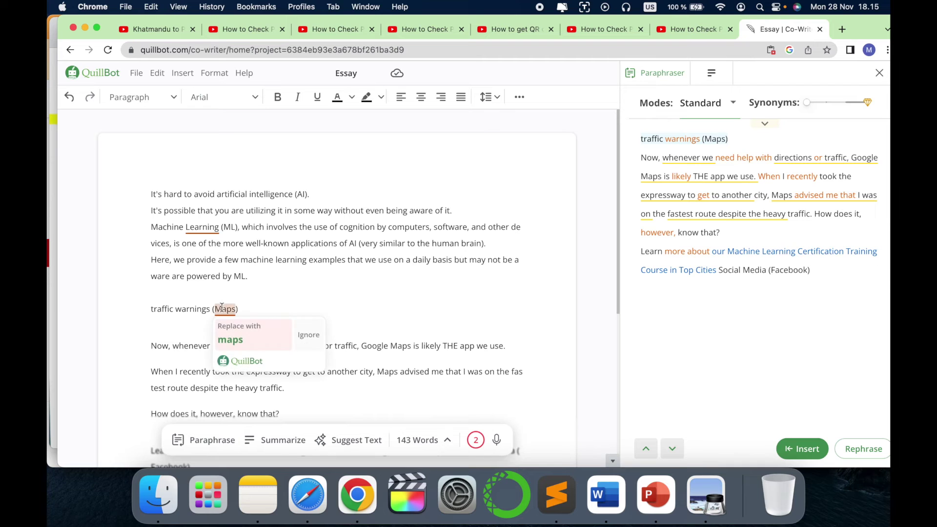
pyautogui.click(235, 334)
pyautogui.click(202, 227)
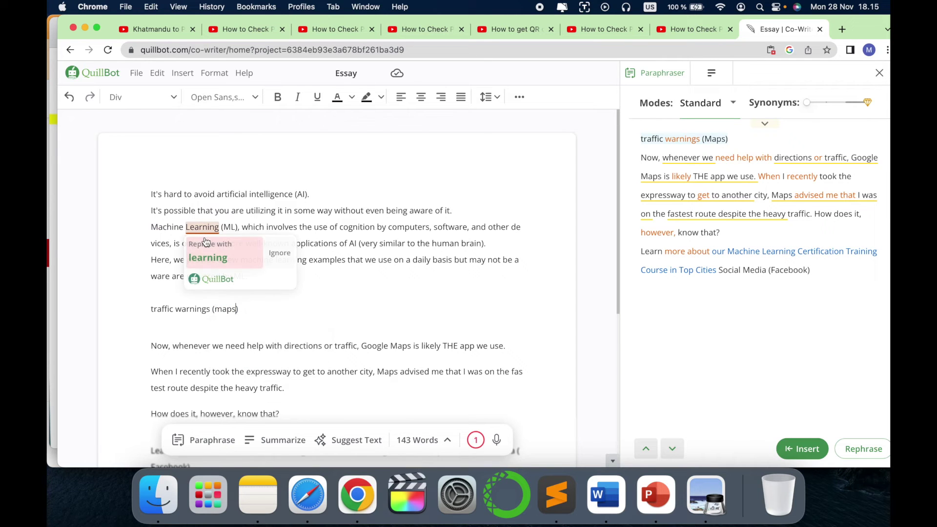
pyautogui.click(209, 243)
pyautogui.scroll(-10, 247, 305)
pyautogui.scroll(10, 247, 305)
pyautogui.scroll(-10, 246, 305)
pyautogui.scroll(10, 247, 309)
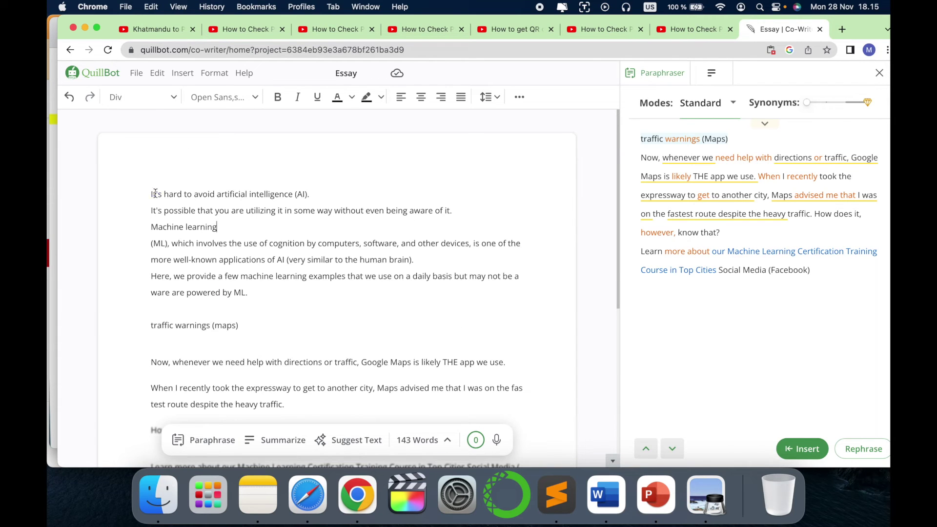
pyautogui.click(136, 74)
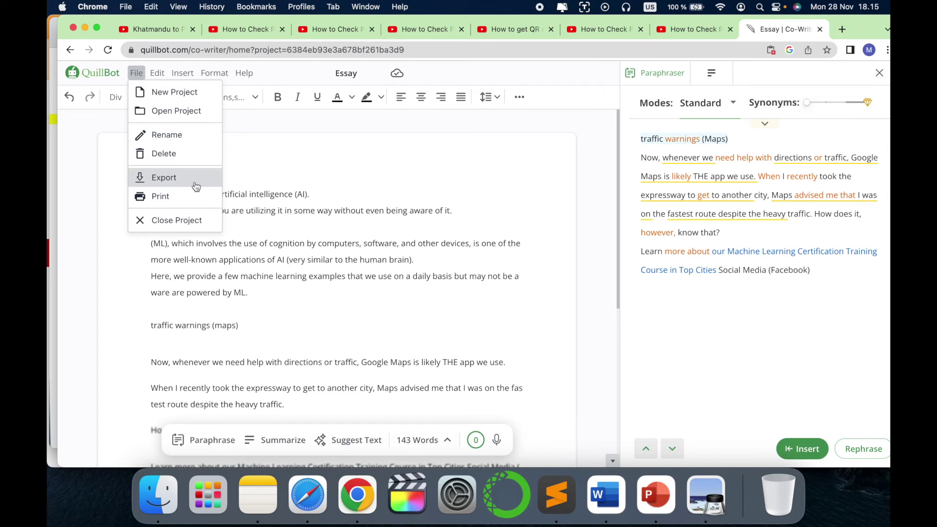
# Dismiss the menus, close the Paraphraser panel and read through the 143-word essay.
pyautogui.moveTo(188, 74)
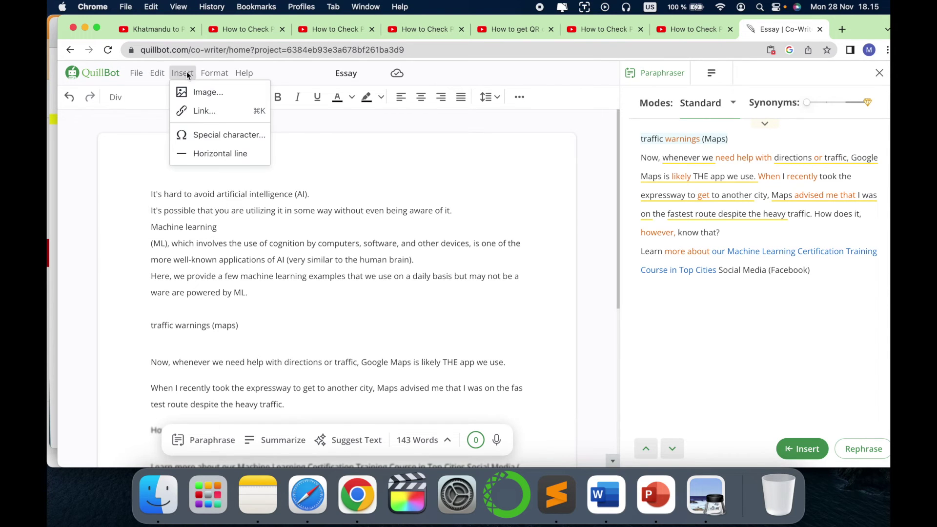
pyautogui.click(411, 175)
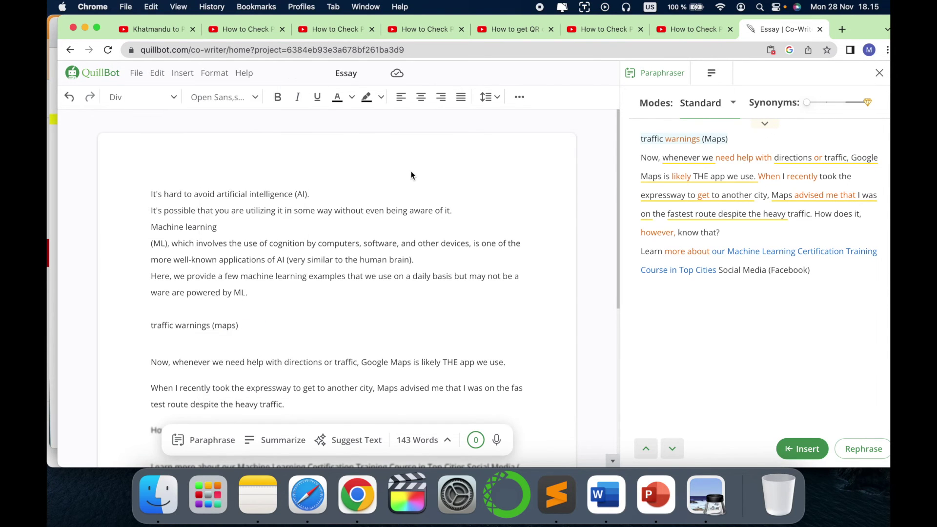
pyautogui.click(878, 73)
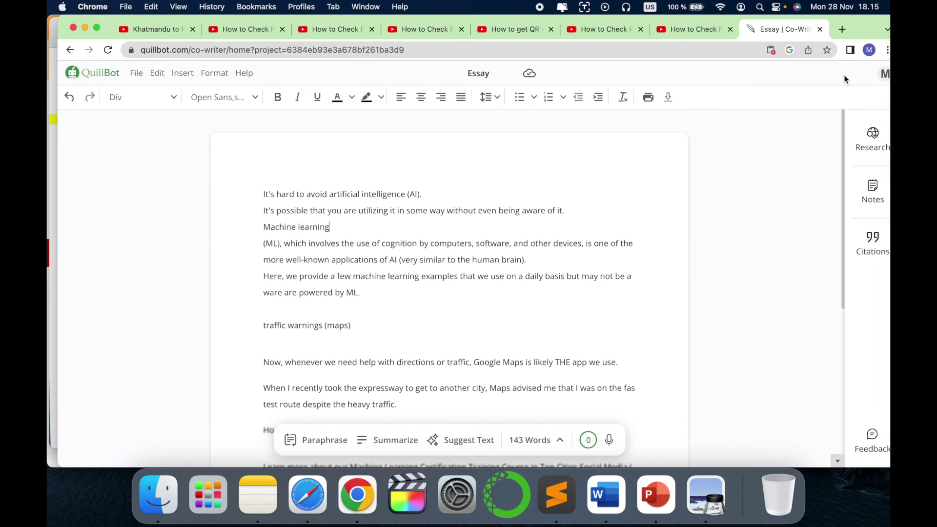
pyautogui.scroll(-1, 589, 226)
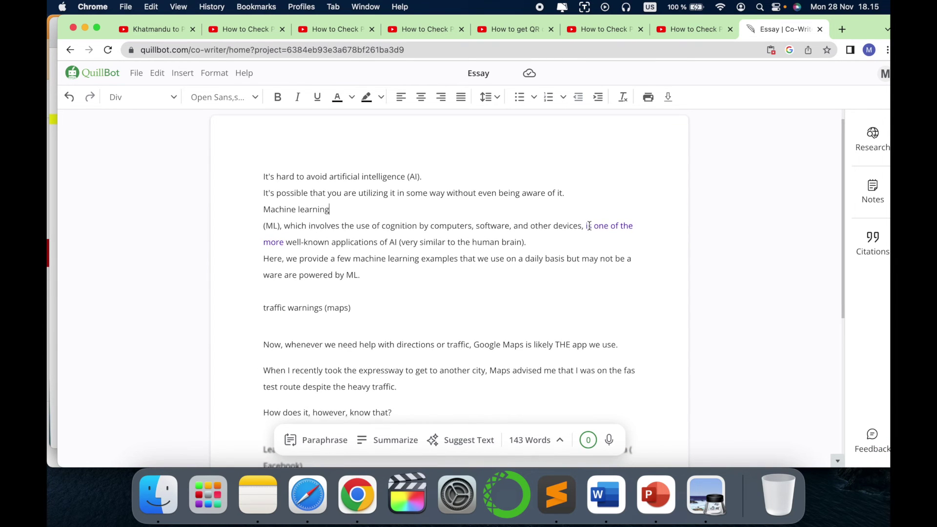
pyautogui.scroll(-5, 589, 226)
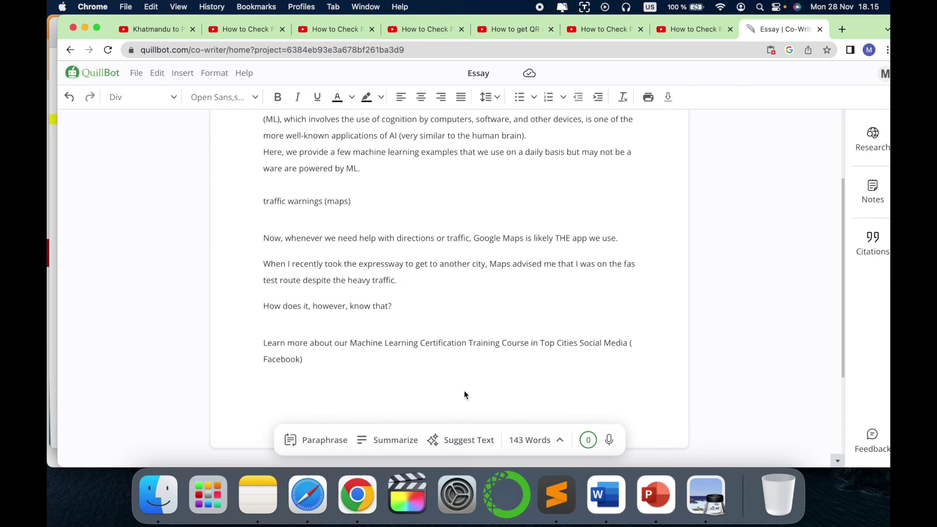
pyautogui.scroll(5, 464, 390)
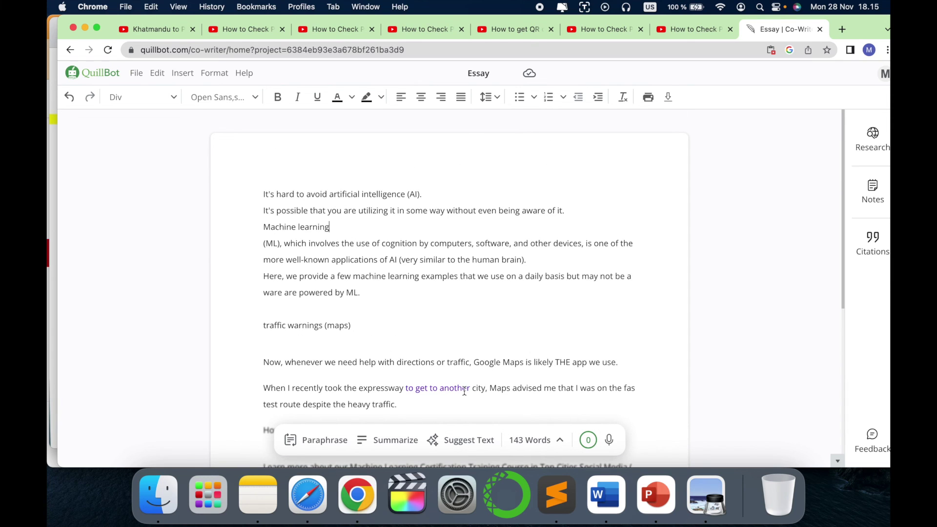